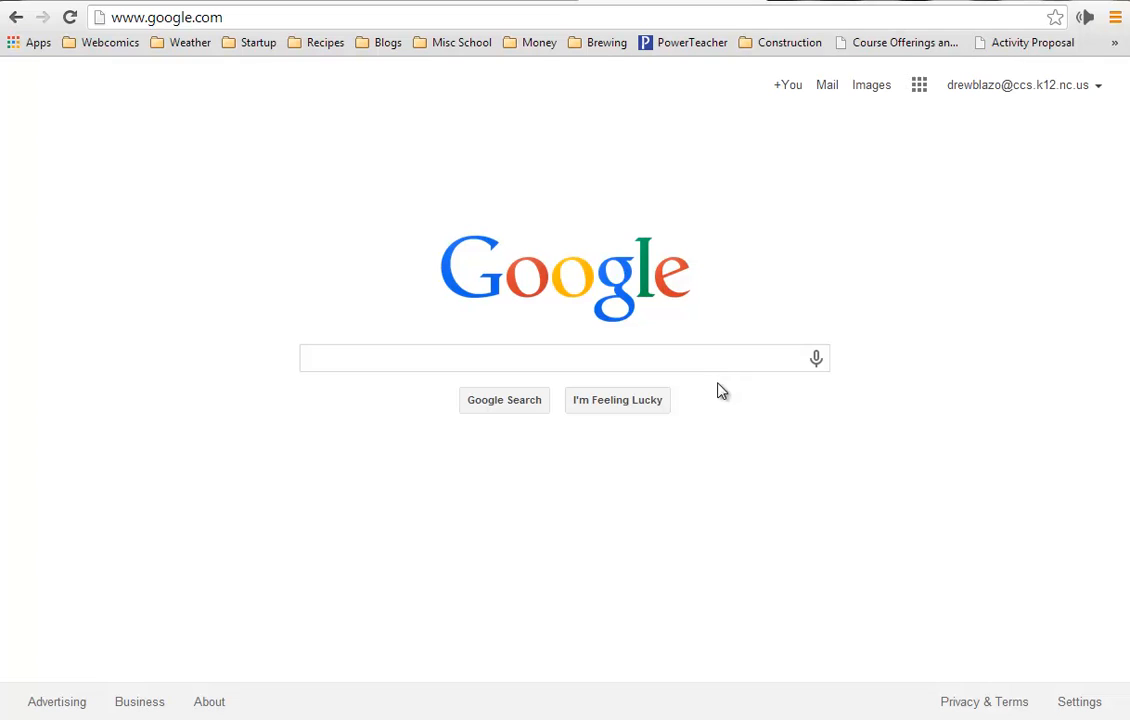
- Search Google for "speakit!" and open the SpeakIt! extension's page in the Chrome Web Store
left_click(736, 358)
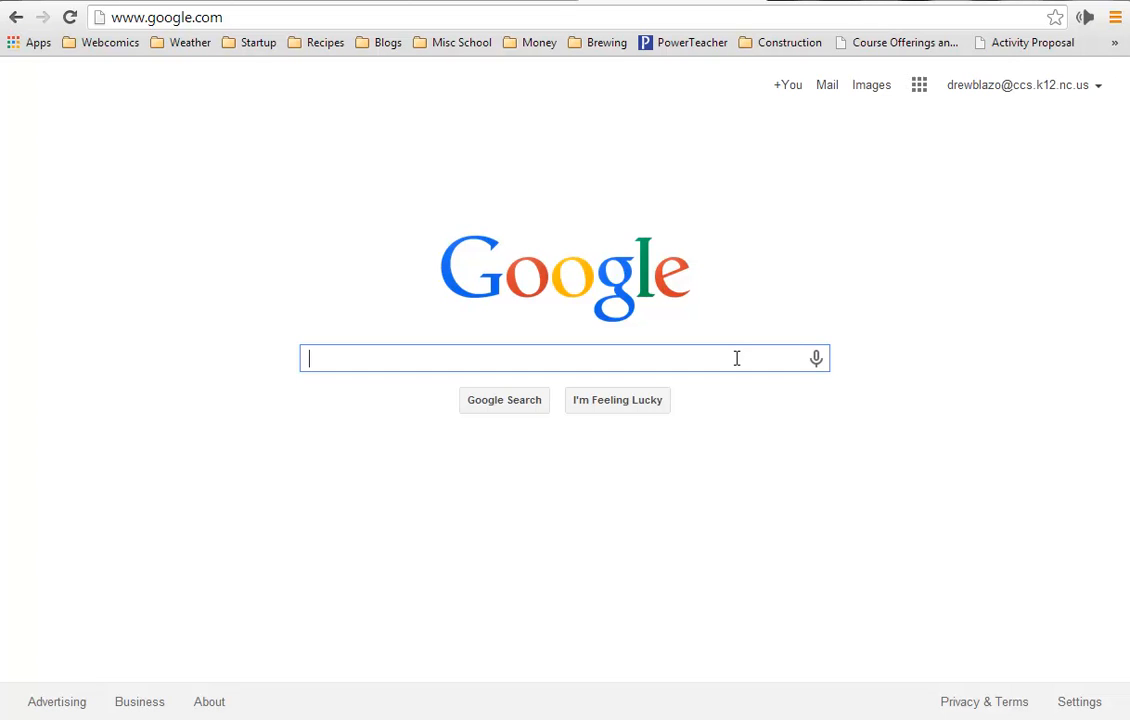
type("speakit")
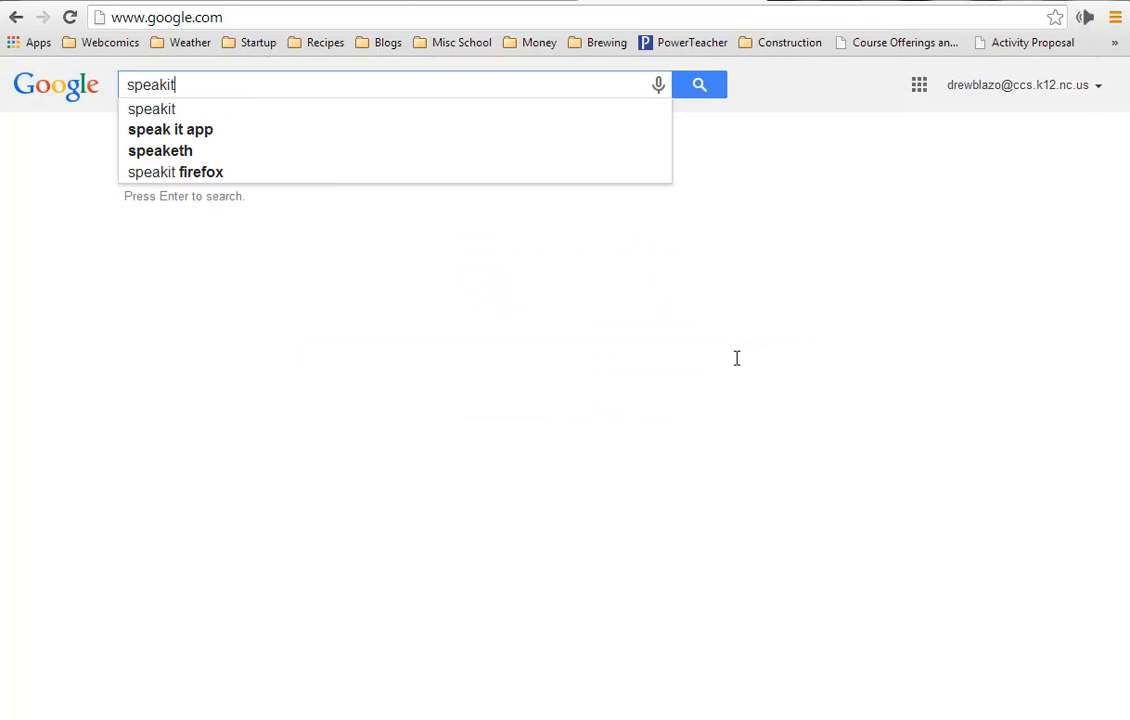
type("!")
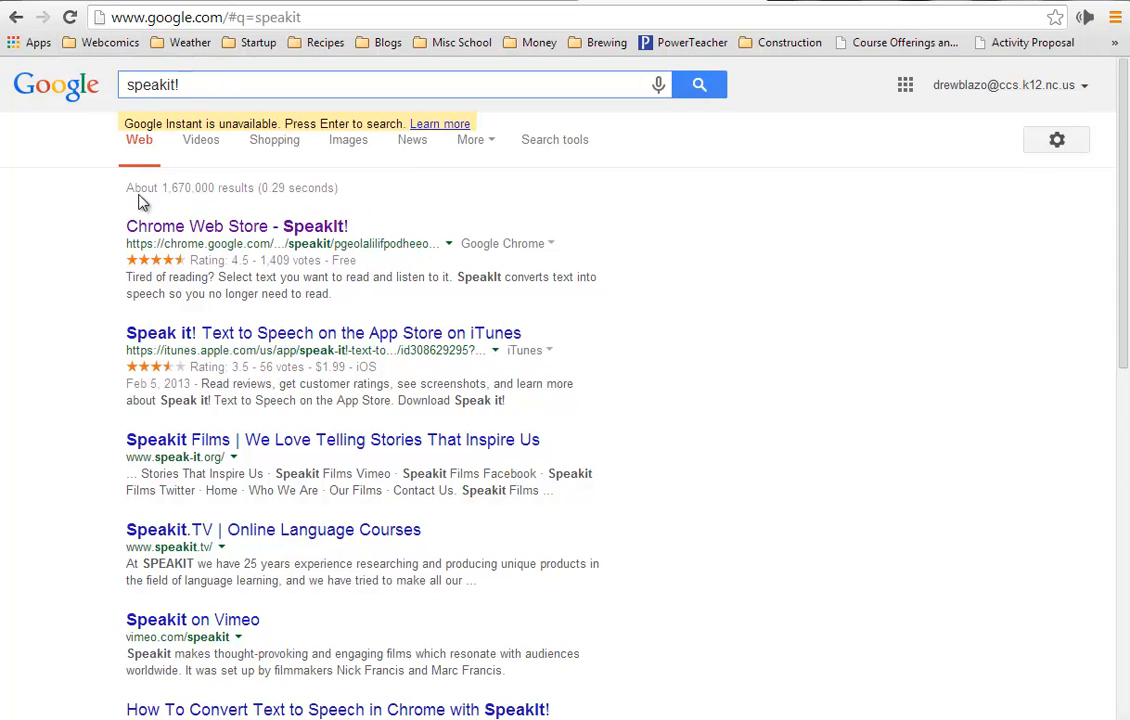
left_click(268, 228)
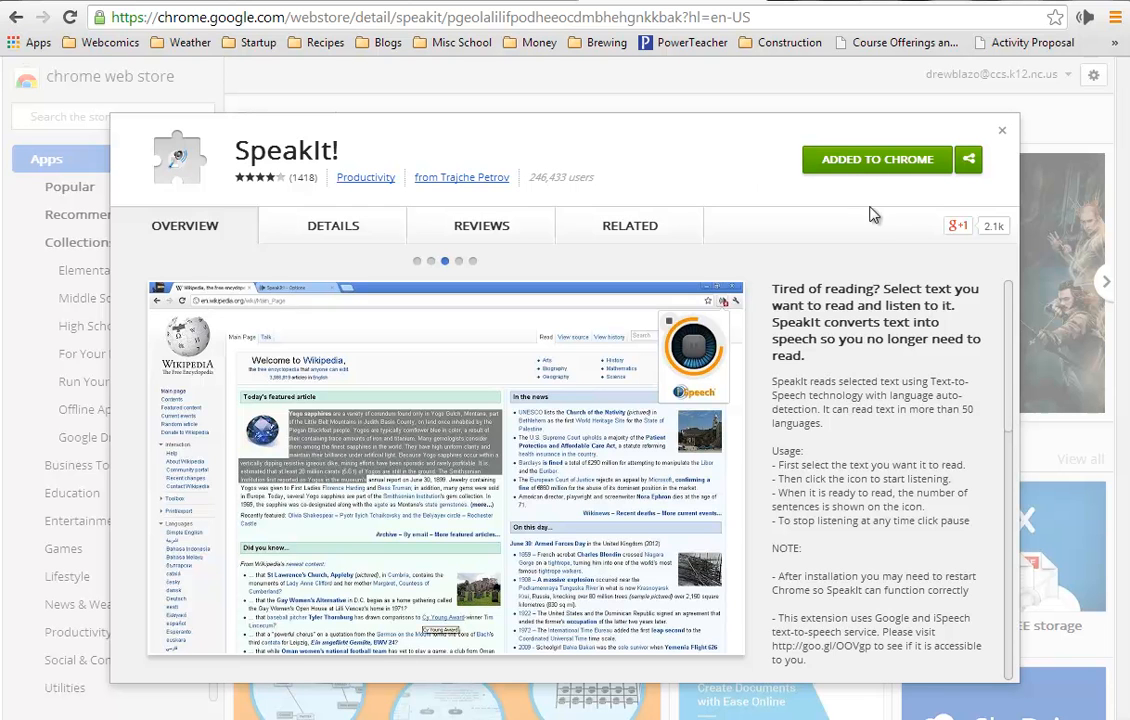
- Open the SpeakIt! extension's options and examine the available voices and the keyboard shortcut setting
right_click(1089, 27)
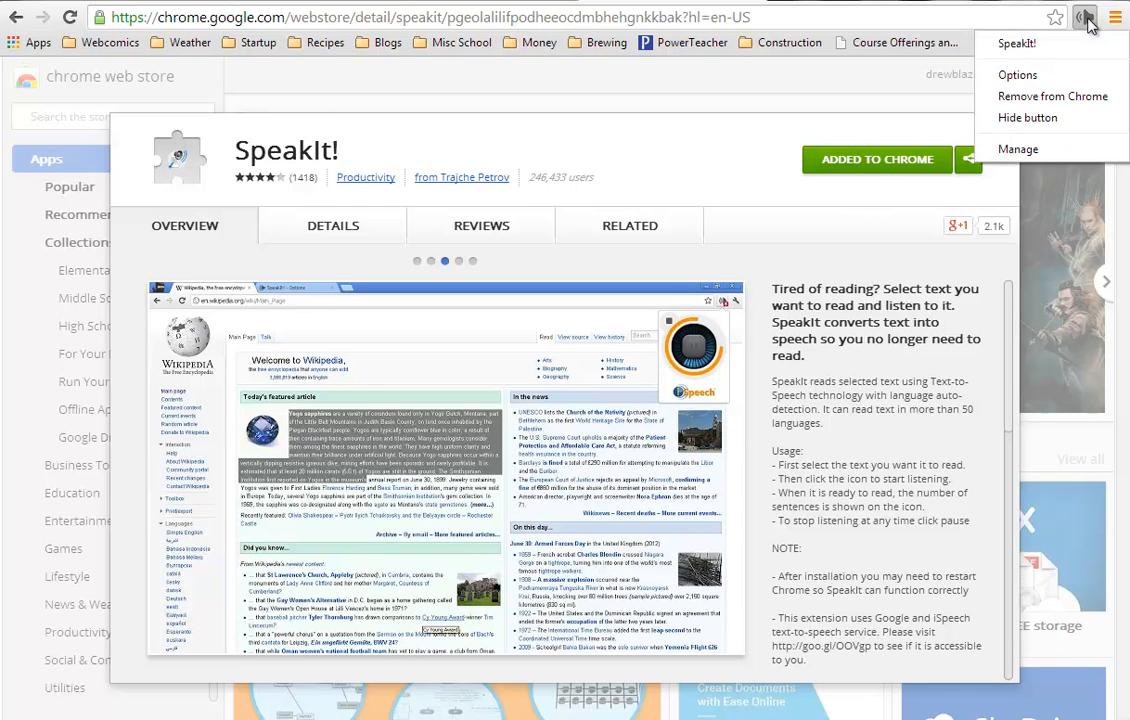
left_click(1025, 74)
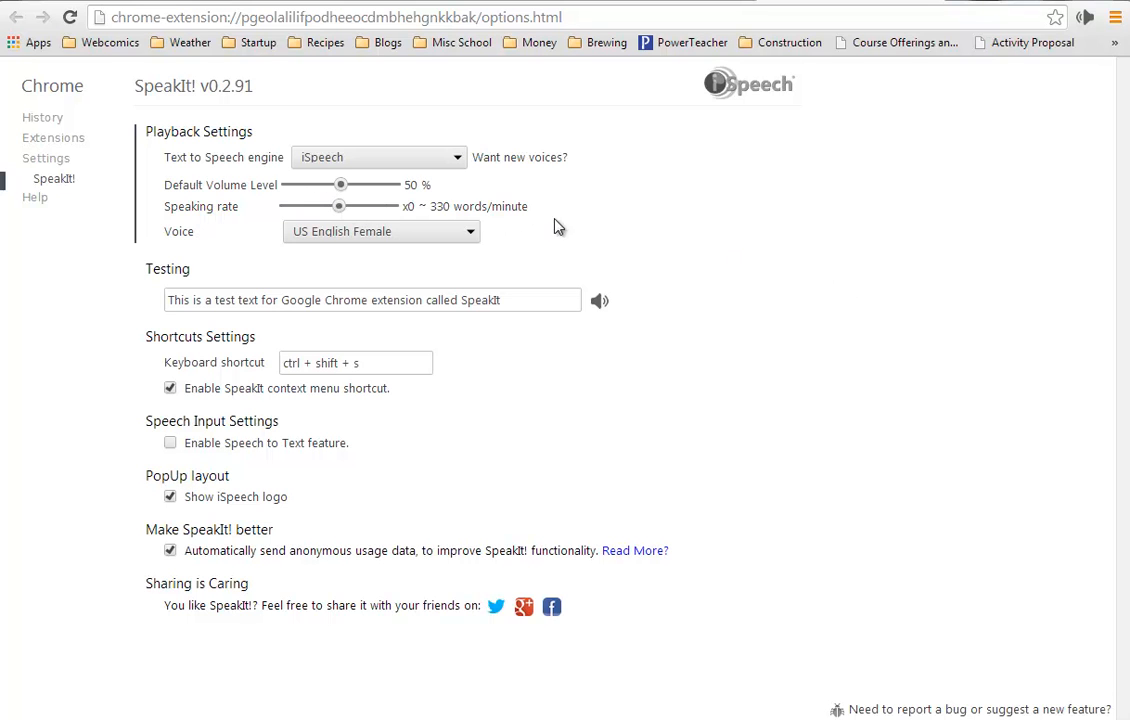
left_click(472, 233)
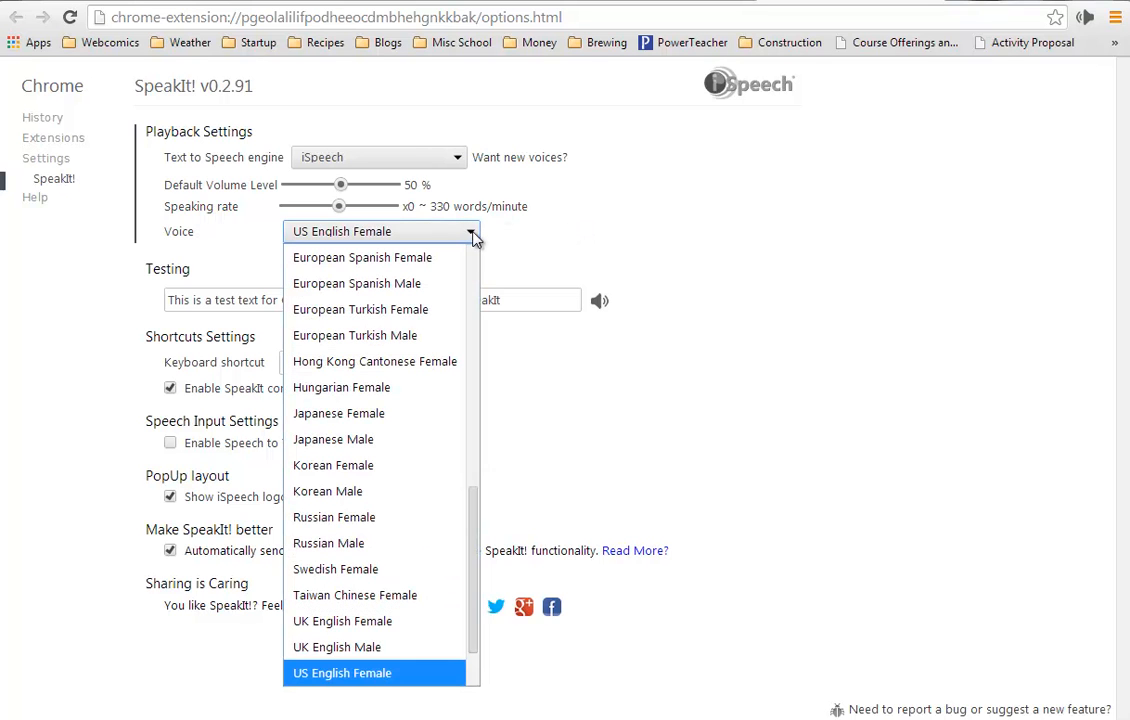
left_click(772, 247)
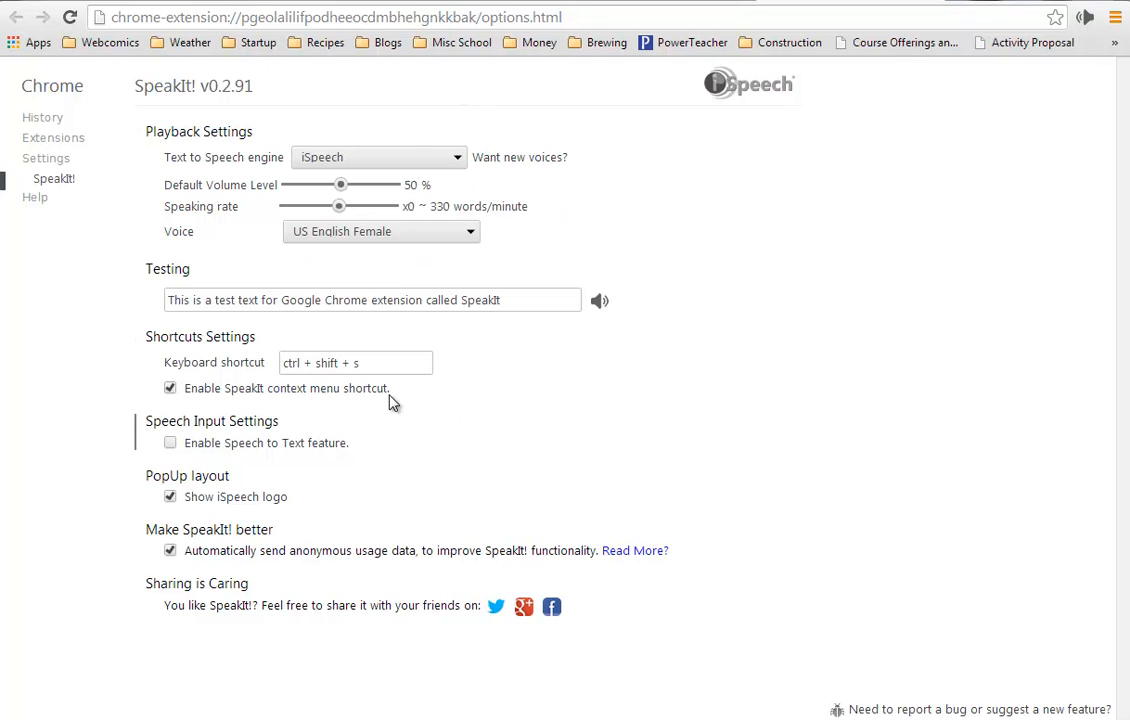
left_click(379, 365)
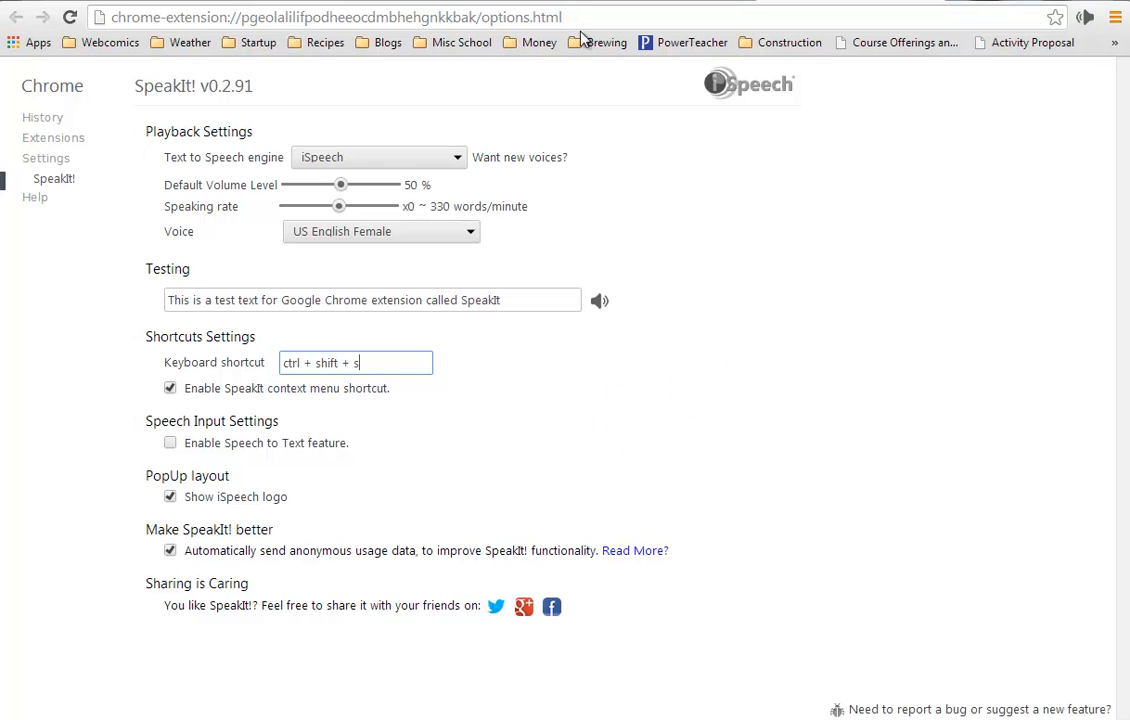
- Switch to the PowerSchool class list and have SpeakIt! read "Environmental Science" in the AP class name aloud
left_click(325, 1)
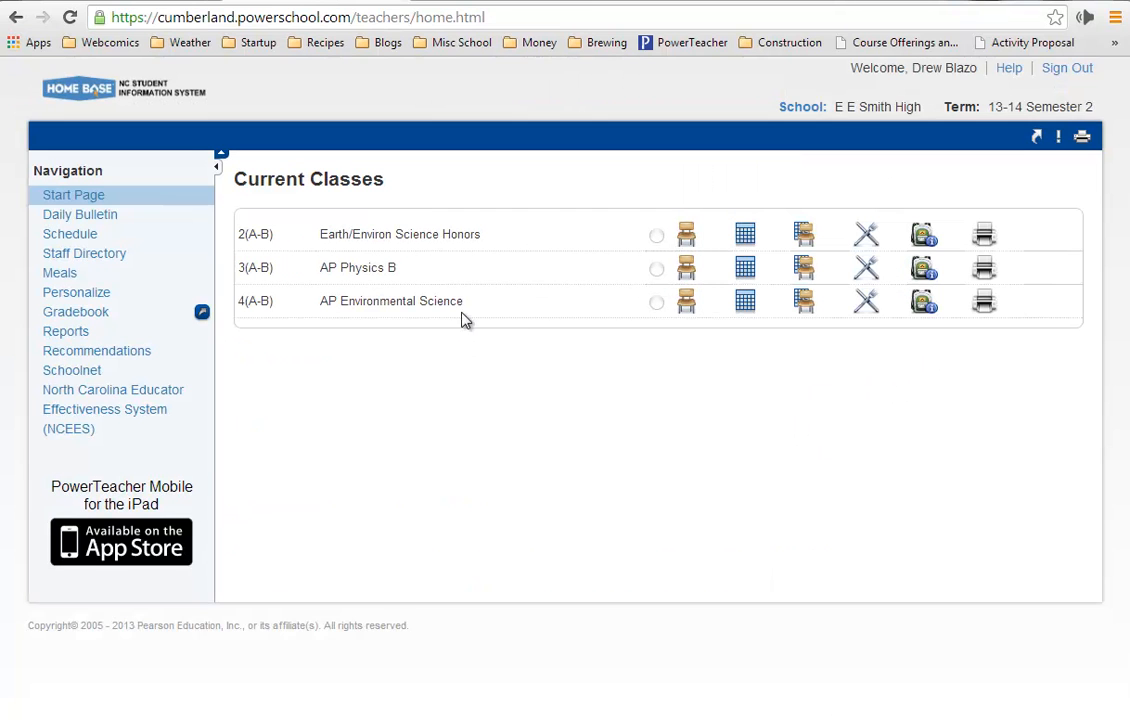
left_click_drag(466, 302, 340, 302)
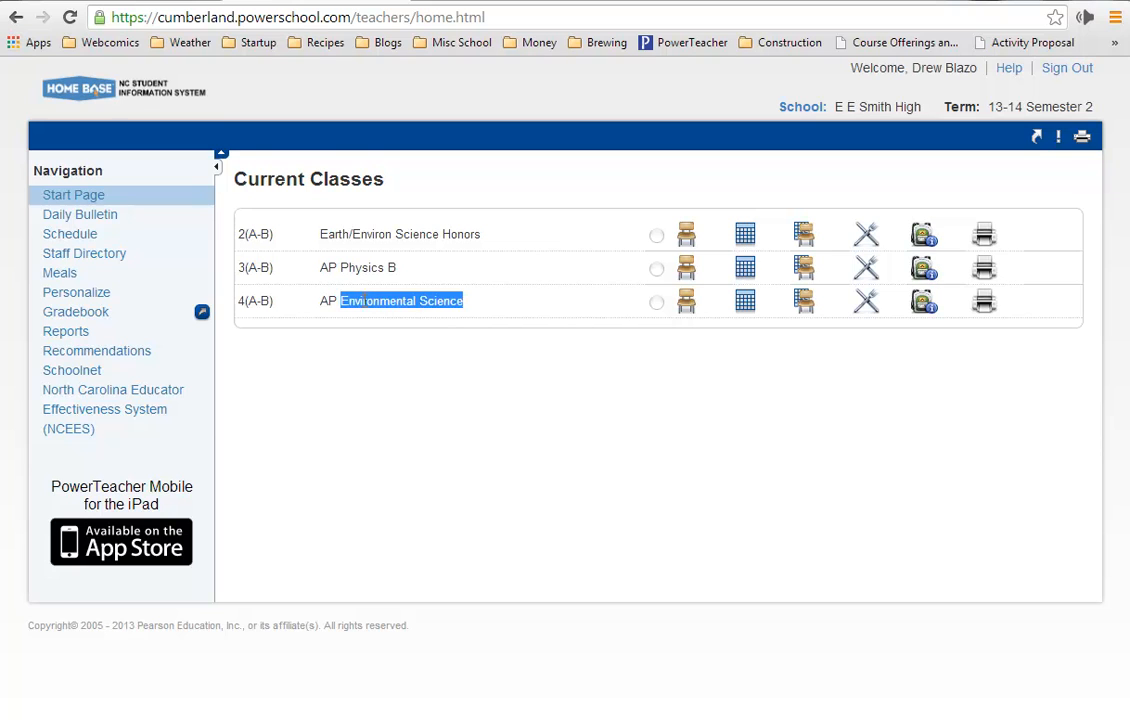
right_click(365, 302)
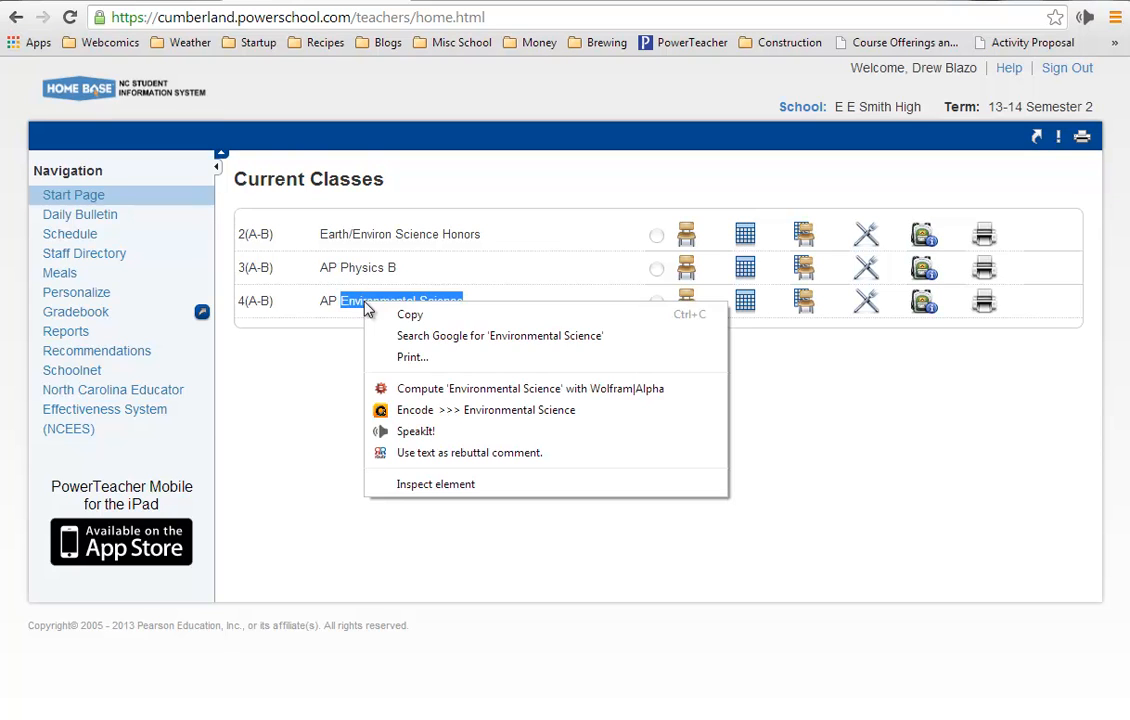
left_click(431, 438)
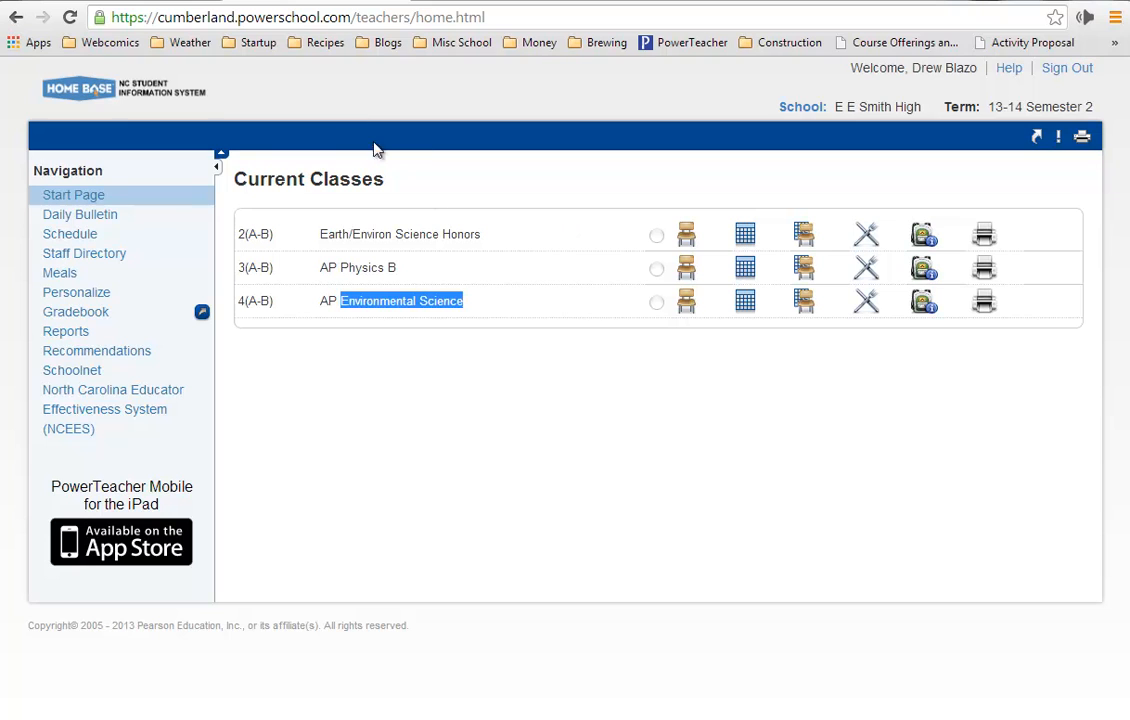
- Switch to the Edmodo quiz preview and have SpeakIt! read the full text of question 3 aloud
left_click(154, 1)
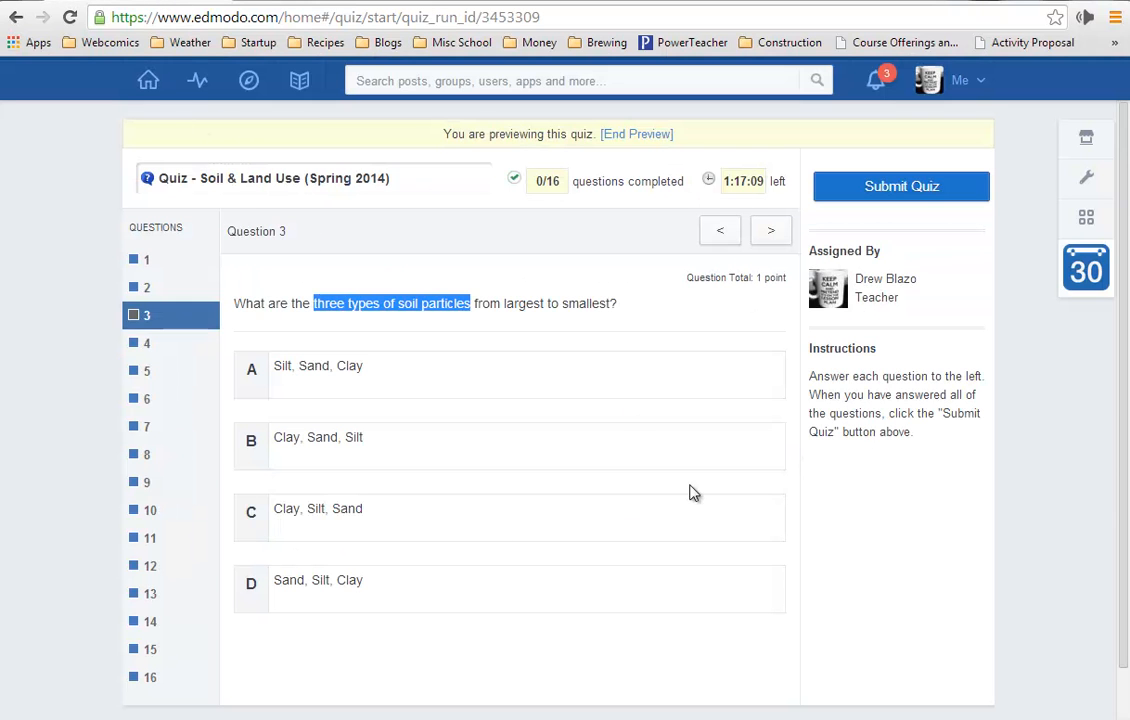
left_click(235, 302)
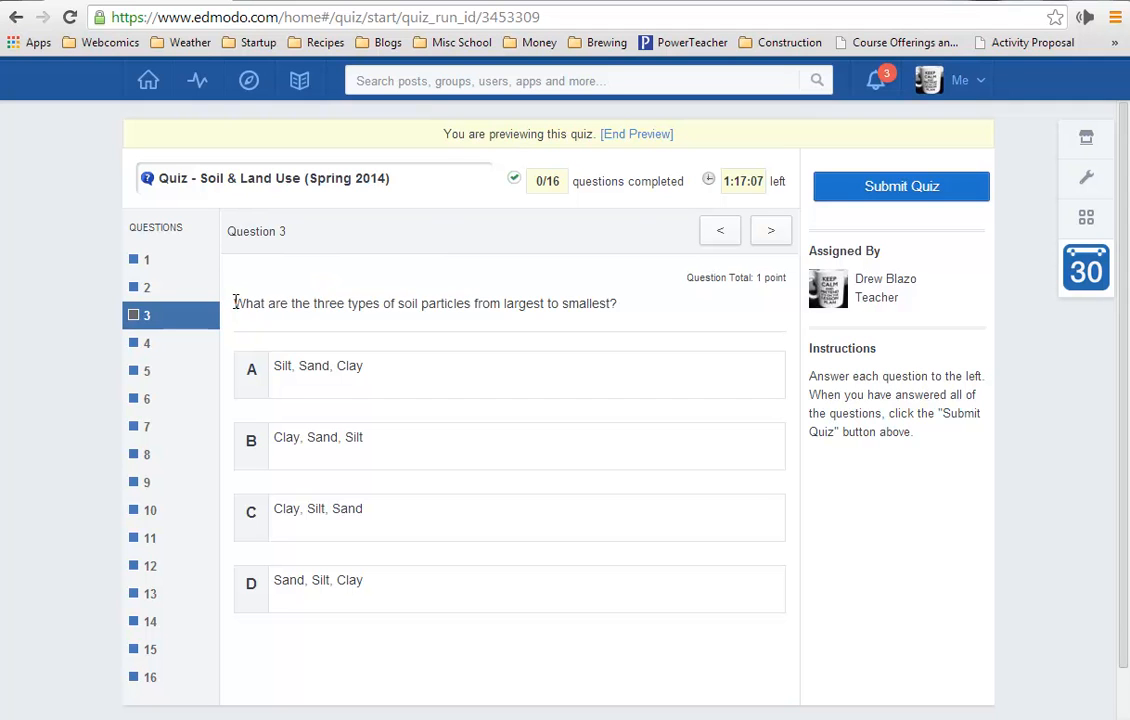
left_click_drag(235, 302, 616, 308)
right_click(409, 305)
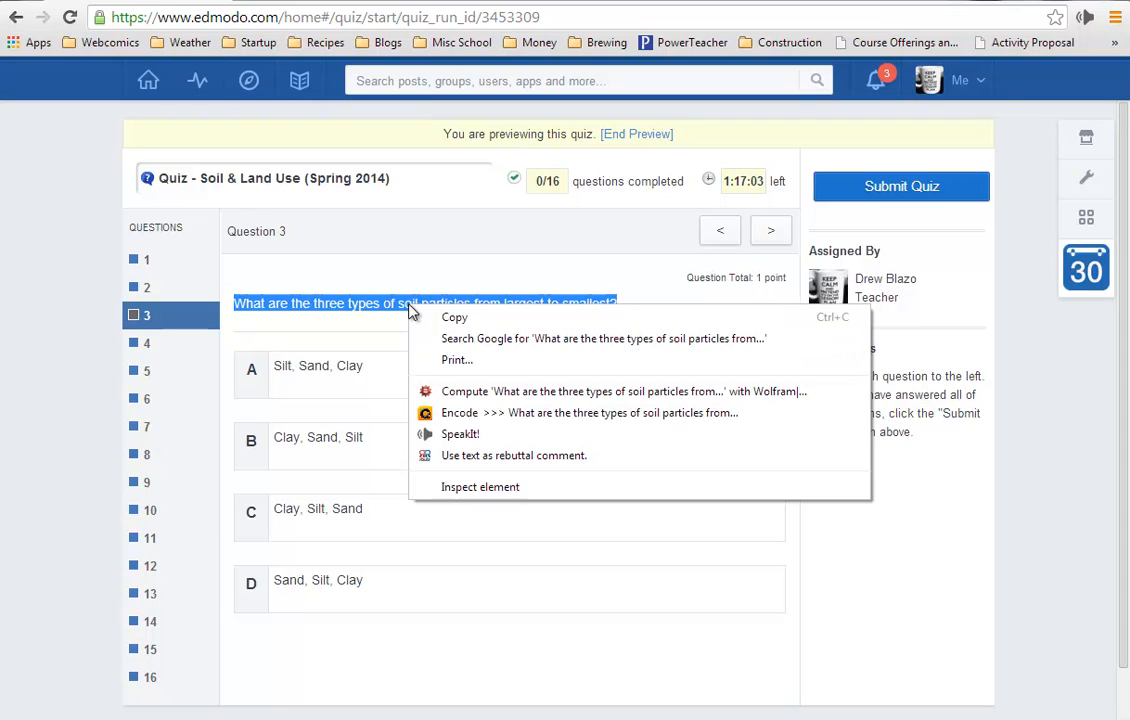
left_click(470, 433)
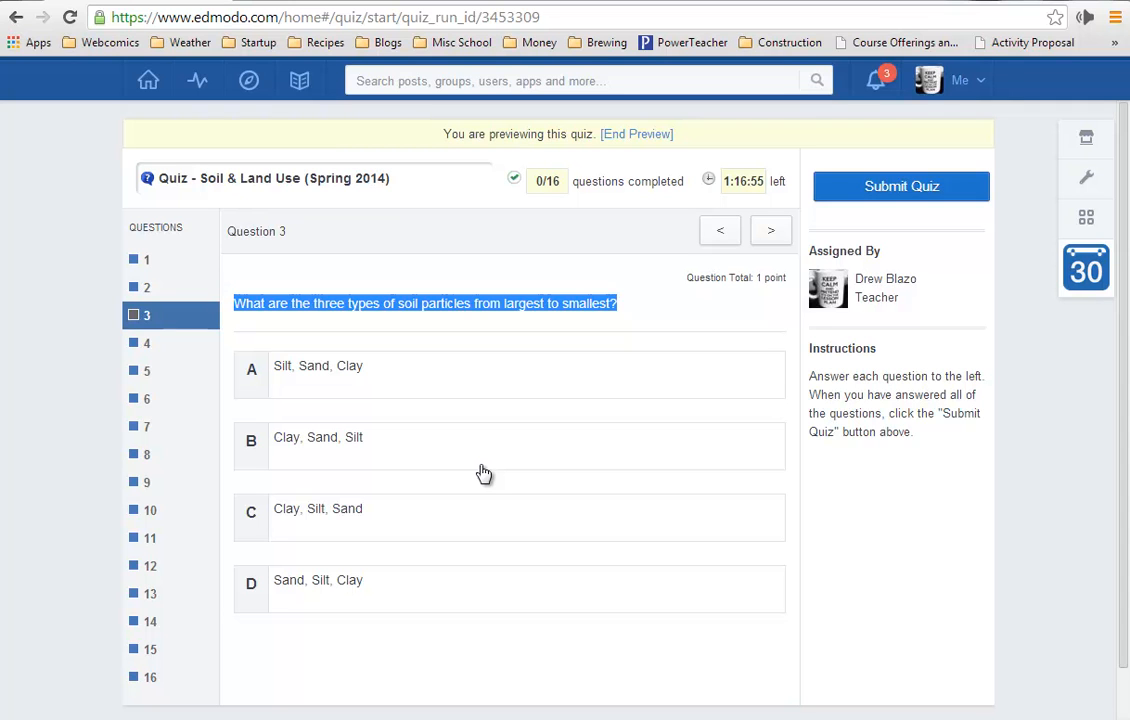
- Have SpeakIt! read answer A, "Silt, Sand, Clay", aloud, then clear the text selection
left_click_drag(276, 371, 348, 372)
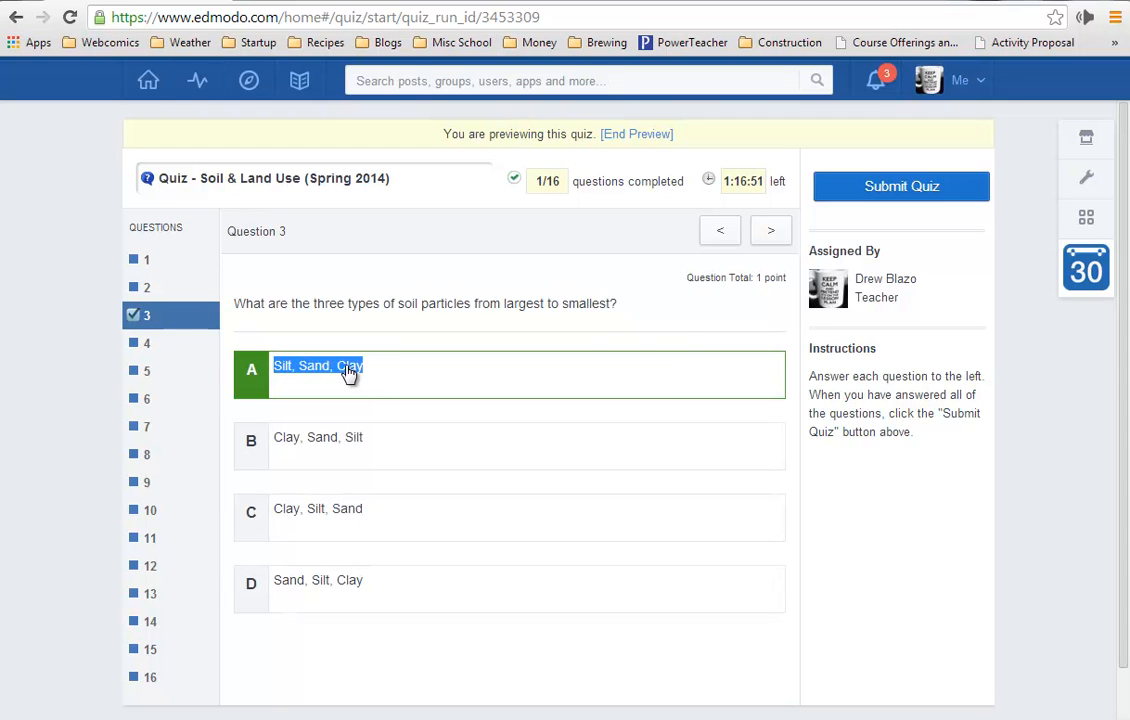
right_click(348, 371)
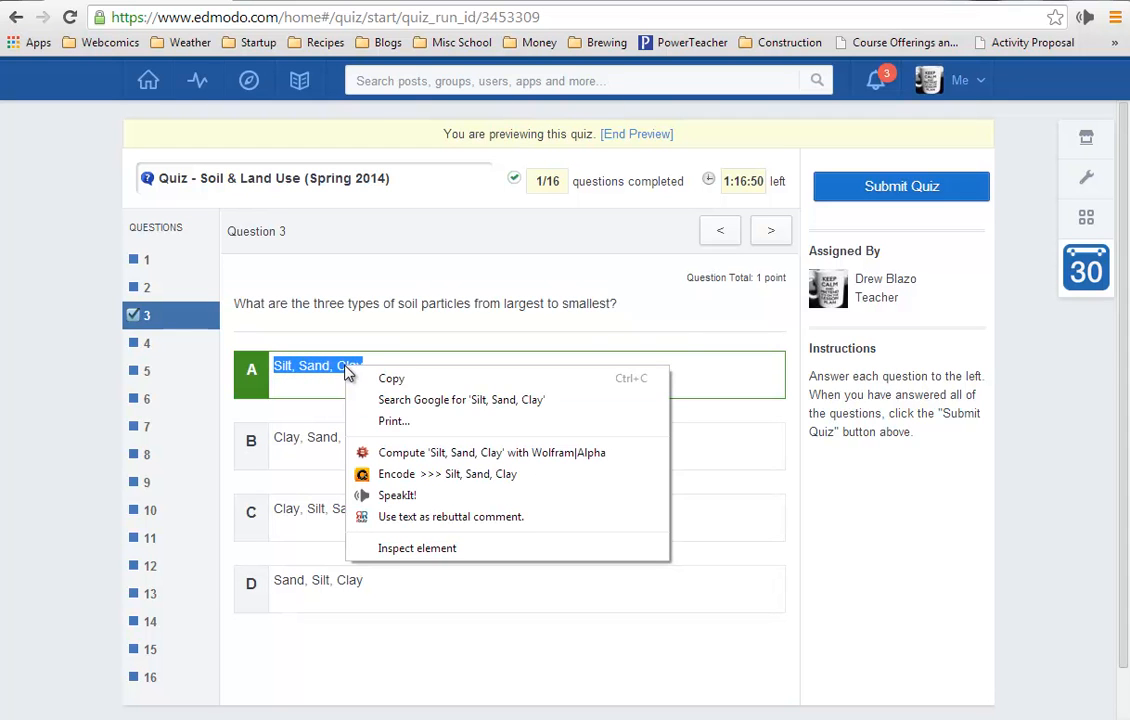
left_click(437, 497)
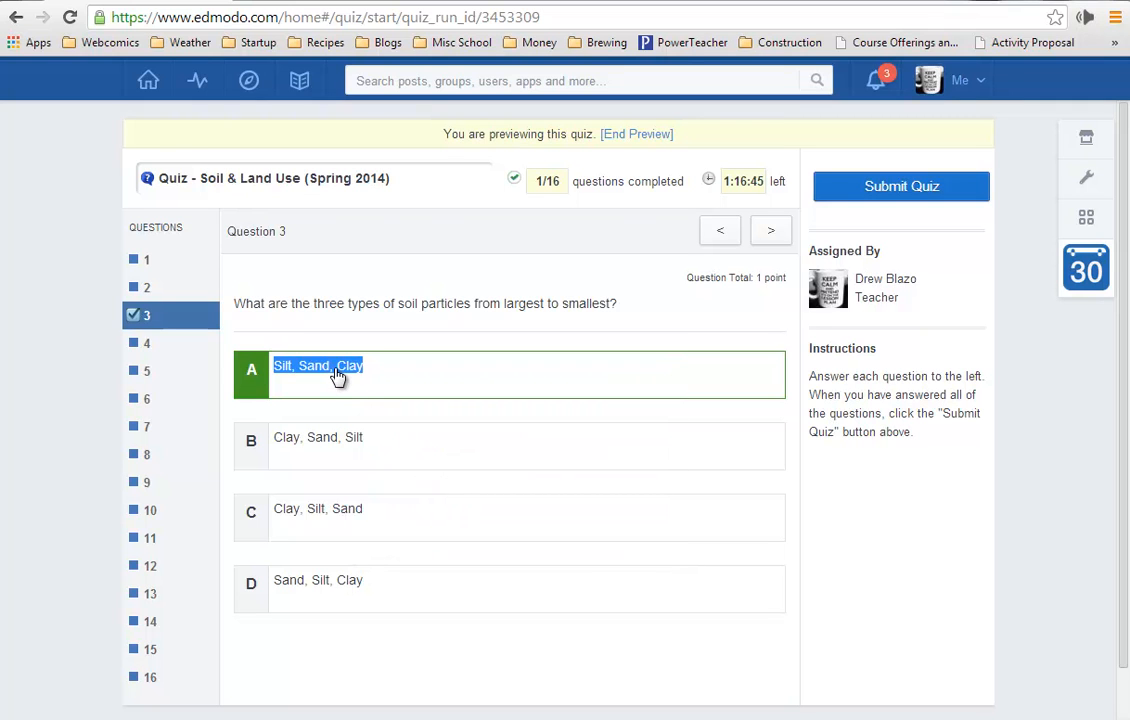
left_click(378, 298)
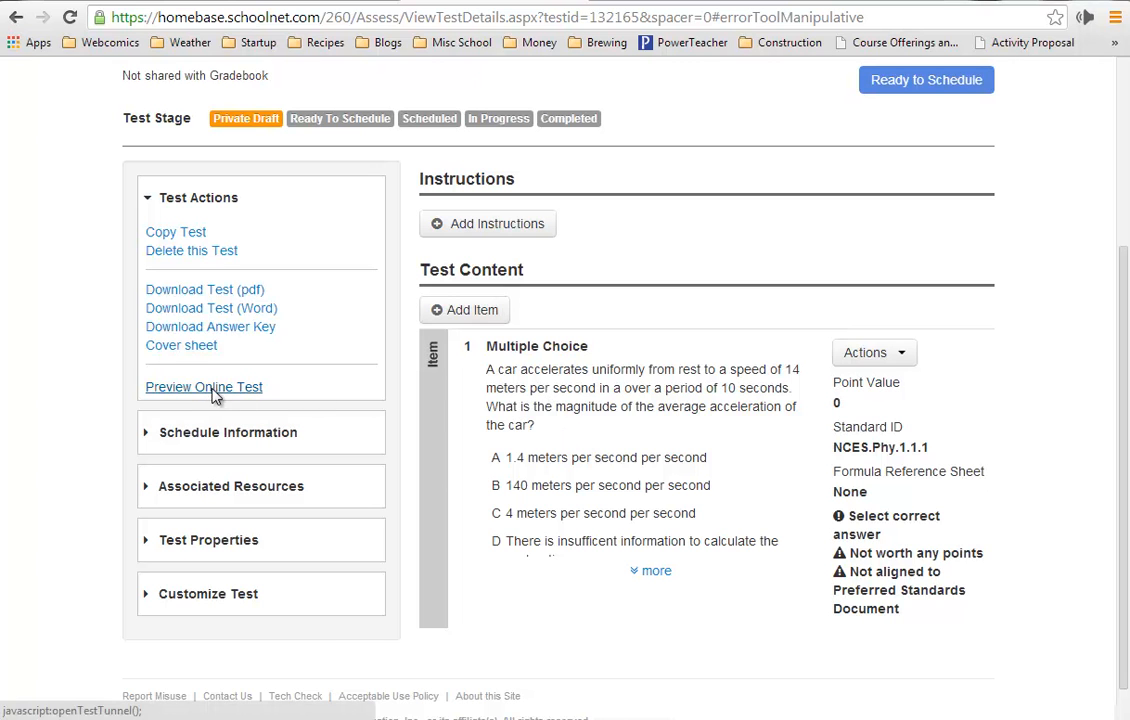
- Start the Schoolnet online test preview and highlight question 1's first sentence, followed by answer A's text
left_click(213, 390)
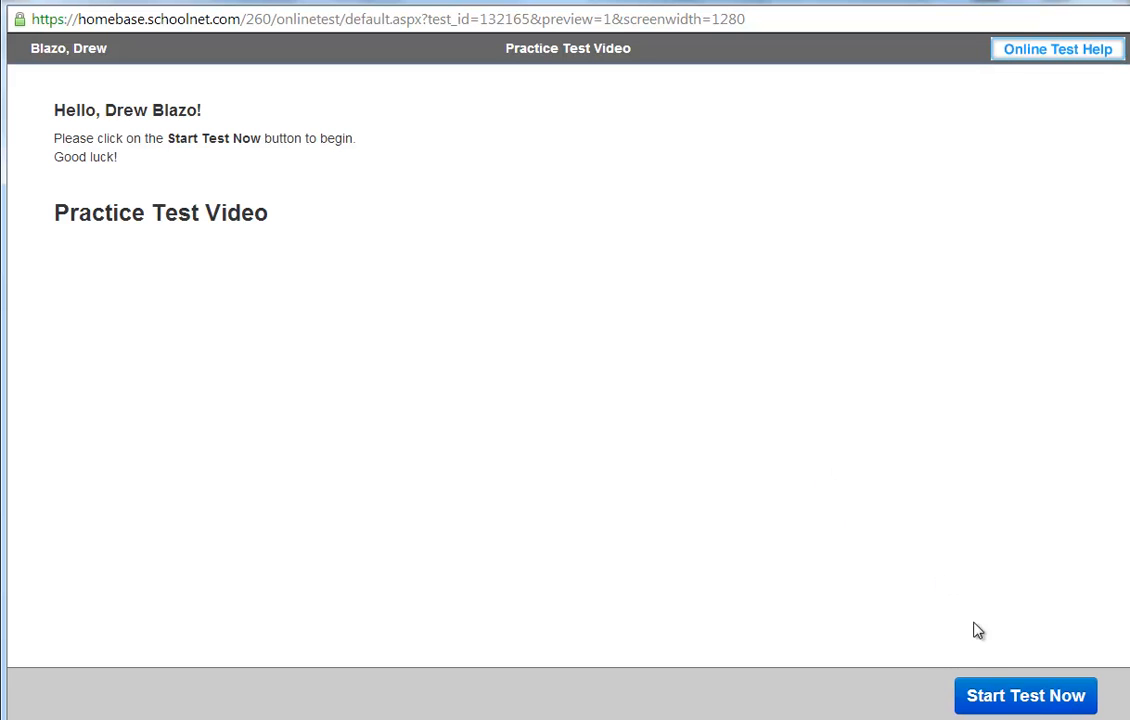
left_click(1019, 699)
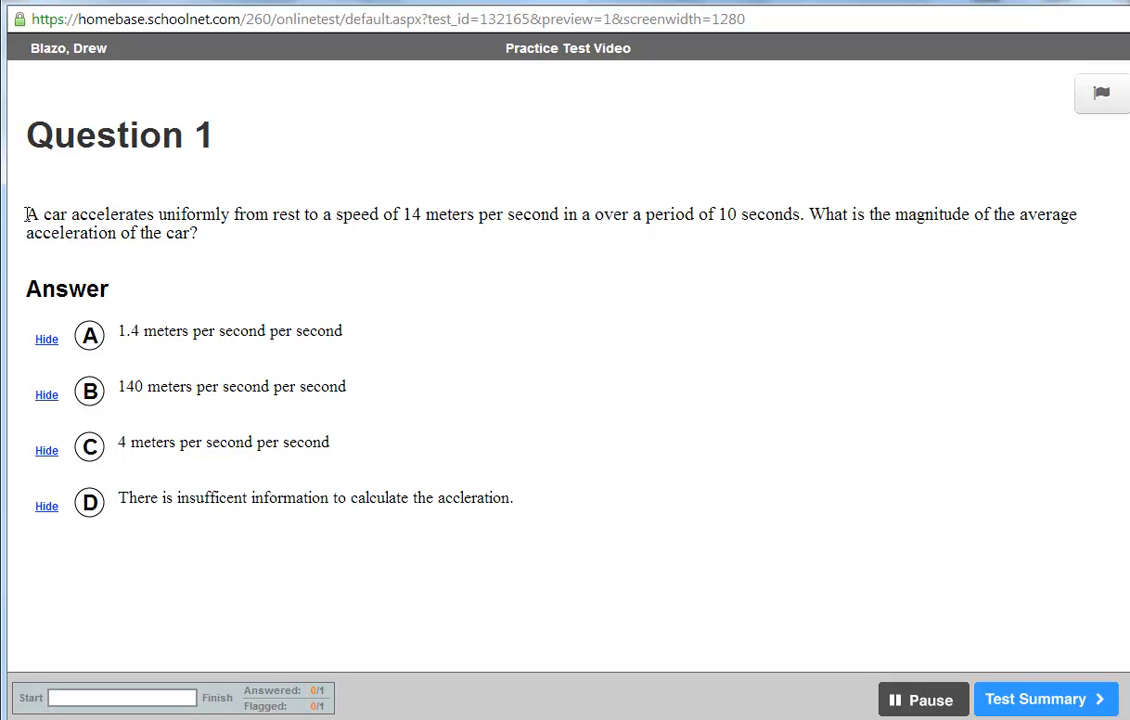
left_click_drag(26, 214, 212, 240)
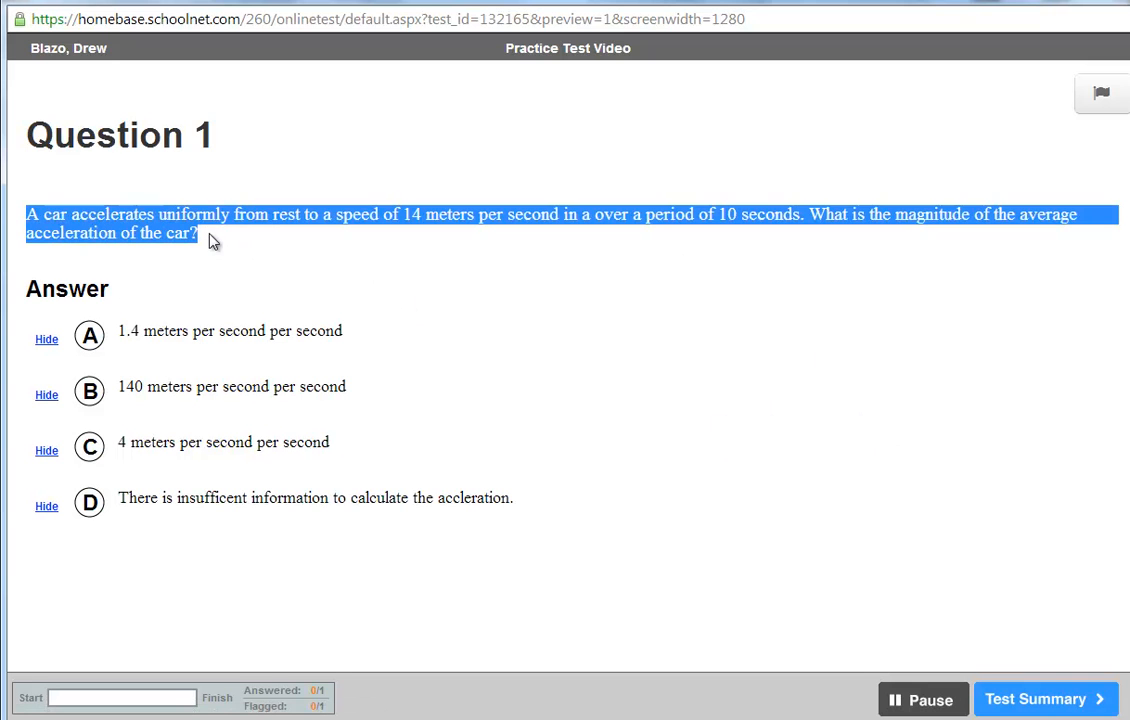
left_click(353, 215)
left_click_drag(30, 214, 811, 214)
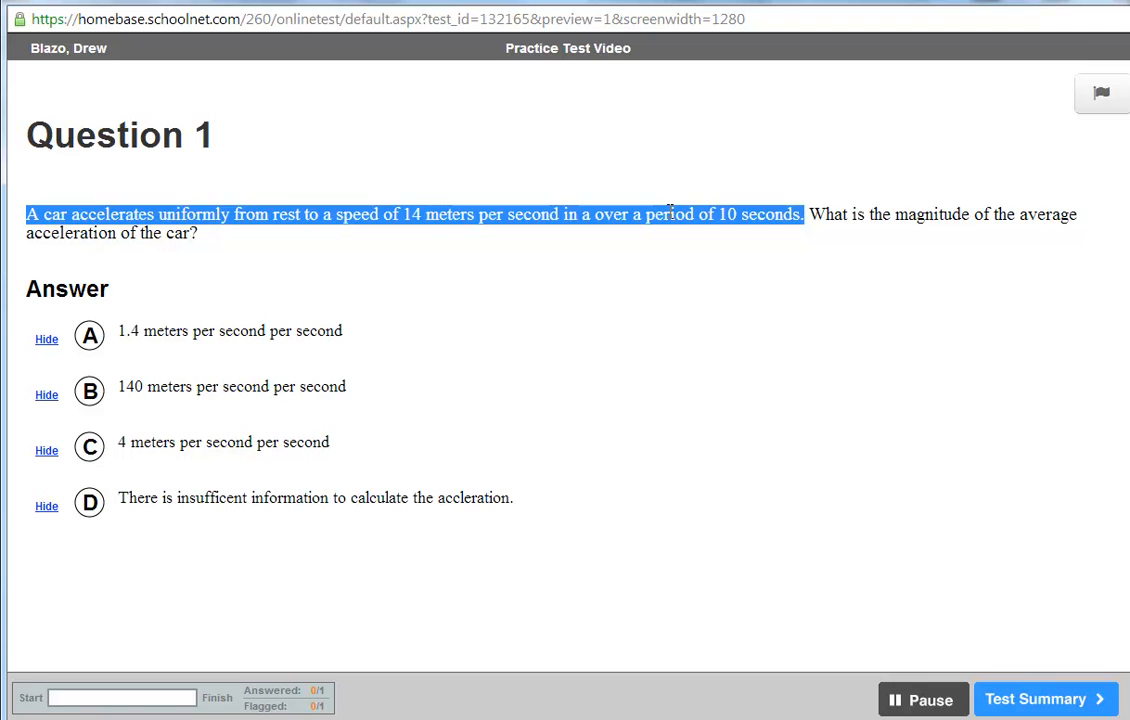
left_click_drag(124, 338, 348, 338)
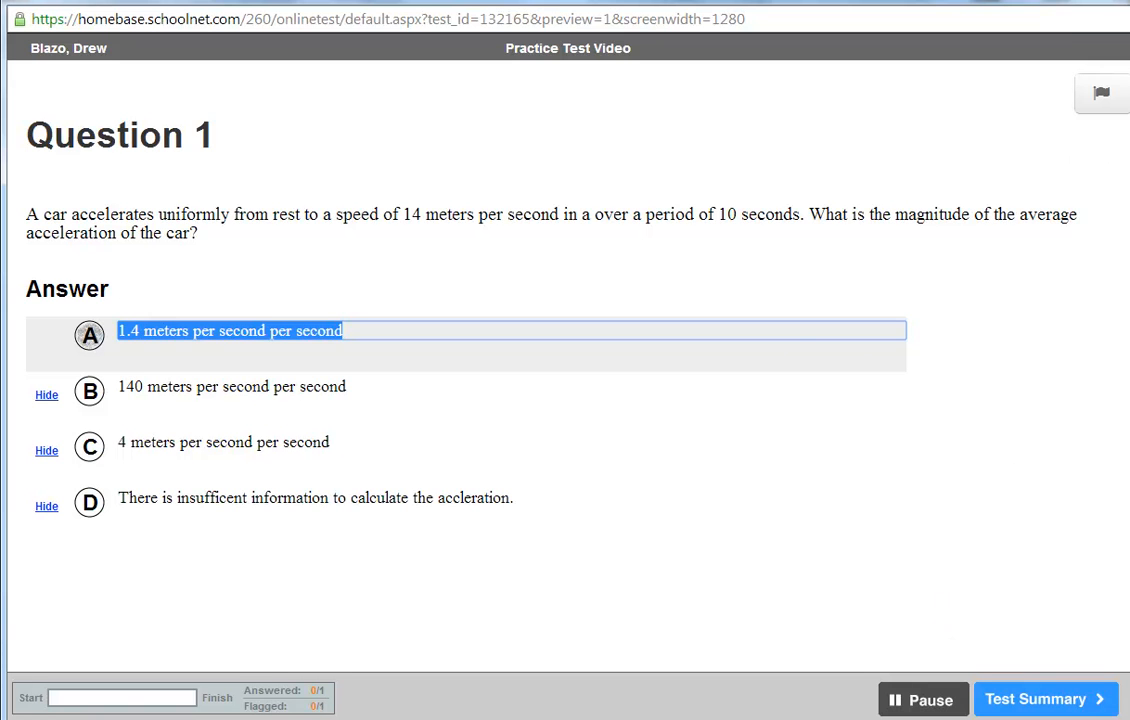
- Return to the Test Detail window and open the SpeakIt! options from the extension itself
left_click(1128, 235)
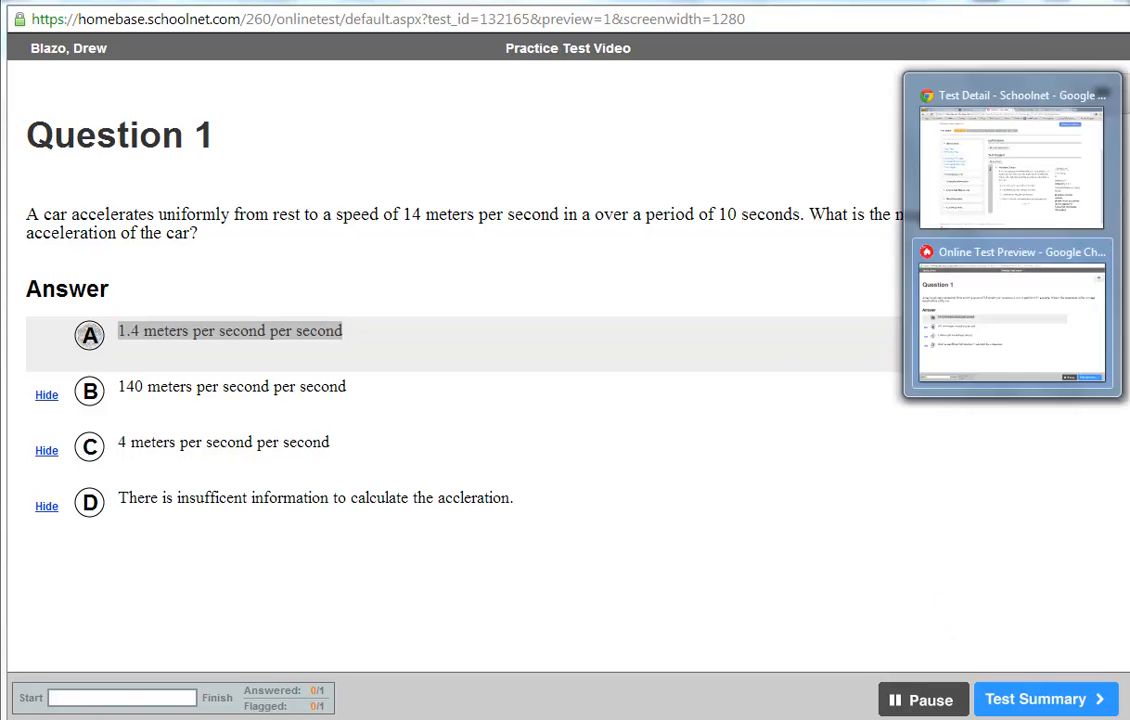
left_click(1024, 213)
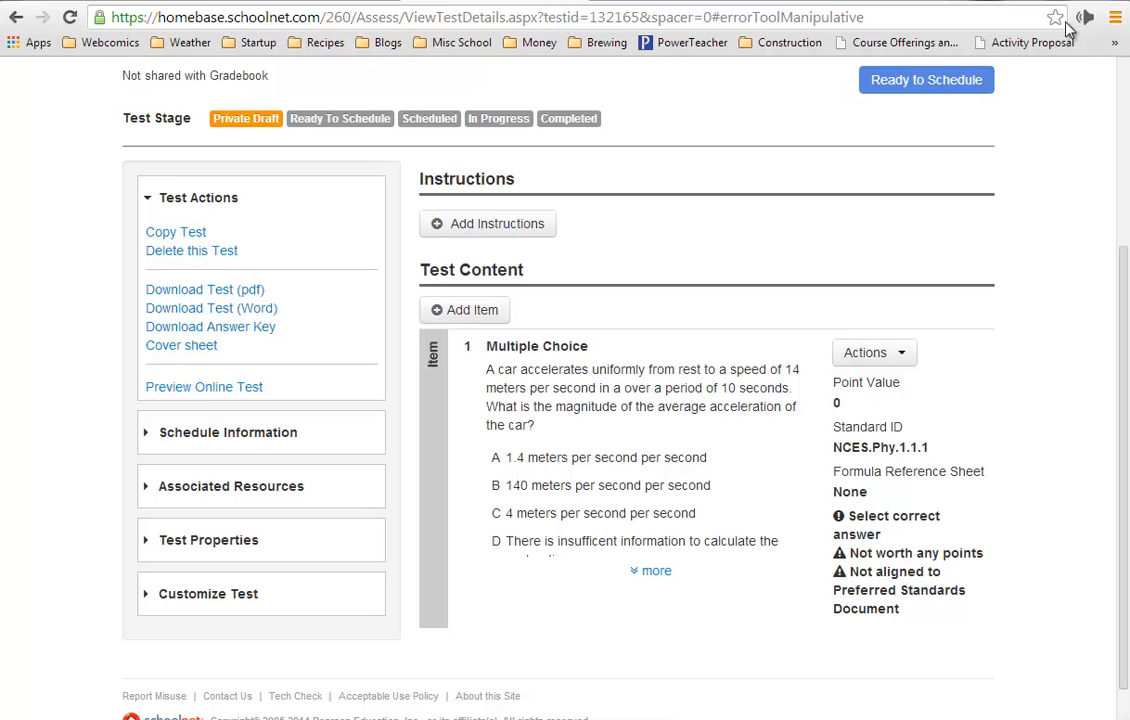
right_click(1085, 20)
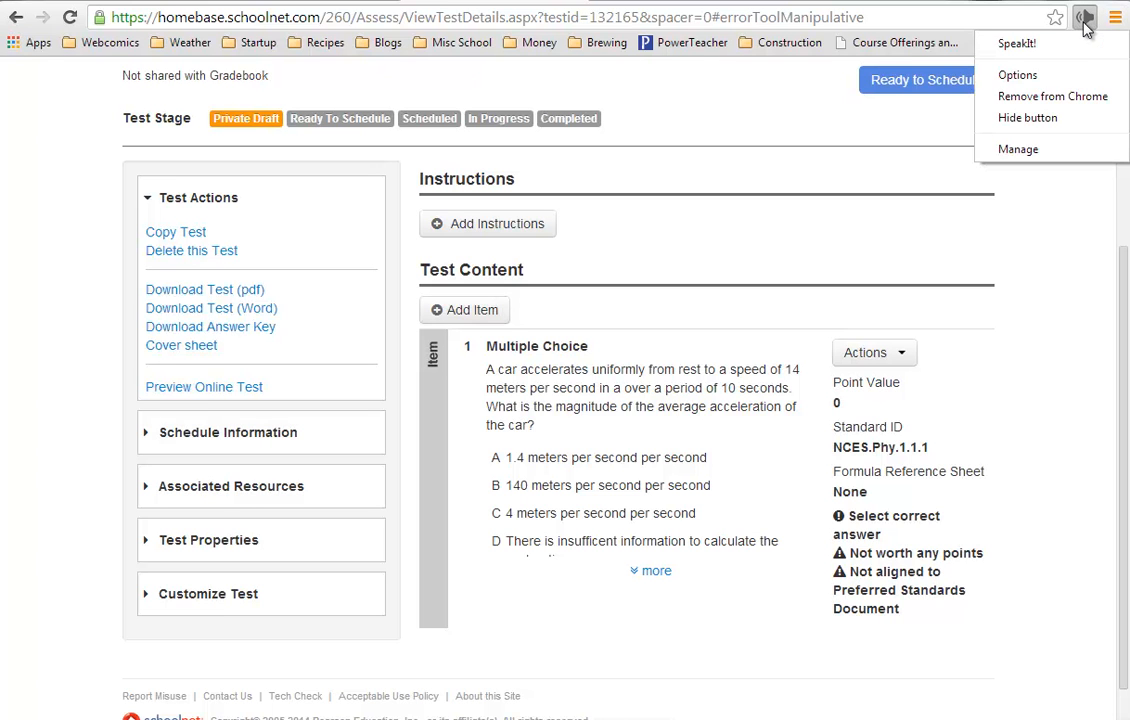
left_click(1072, 79)
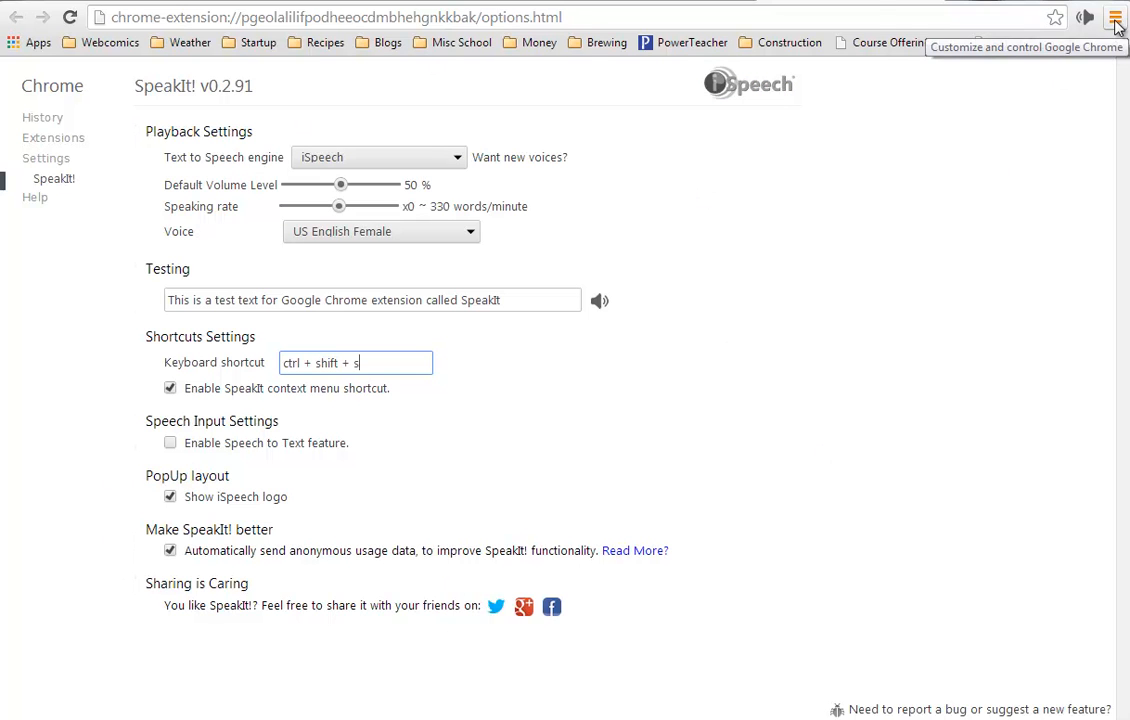
- Find SpeakIt! among the installed extensions in Chrome's settings and open its options from there
left_click(1116, 20)
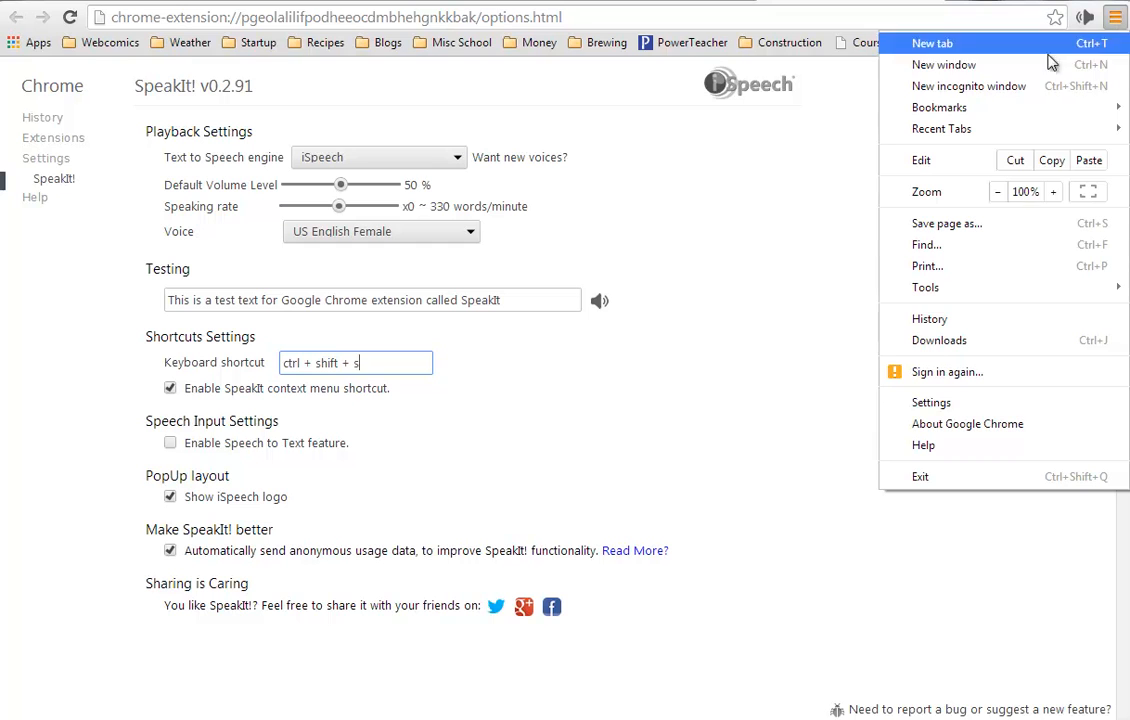
left_click(993, 406)
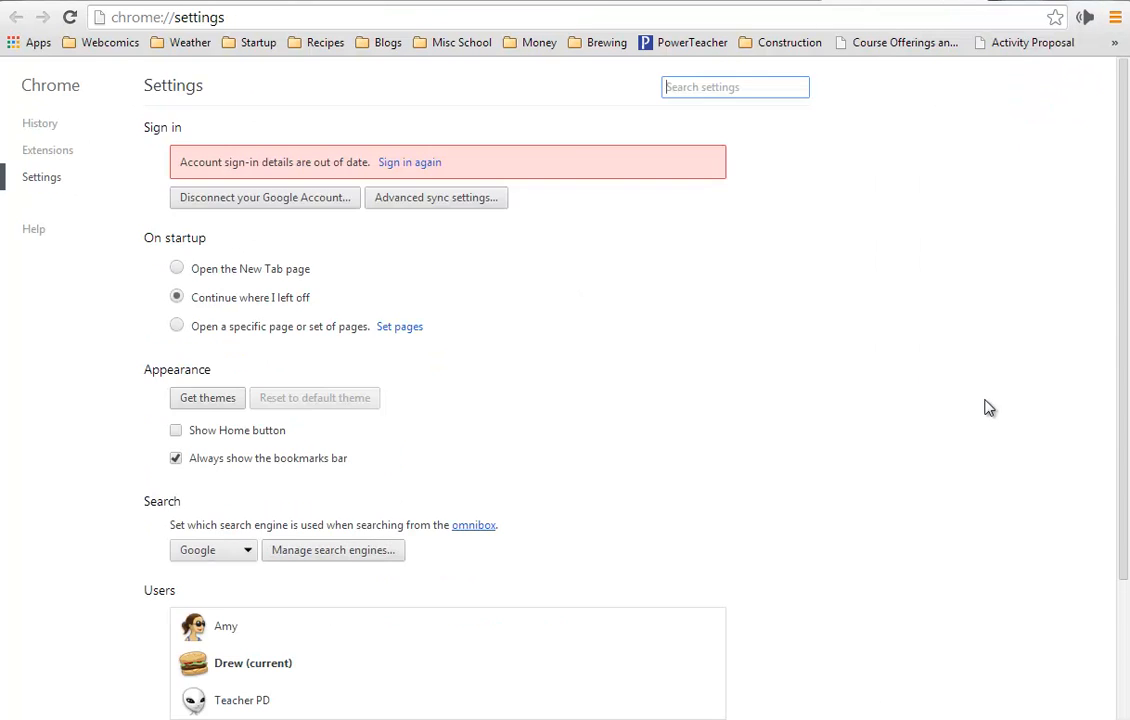
left_click(51, 152)
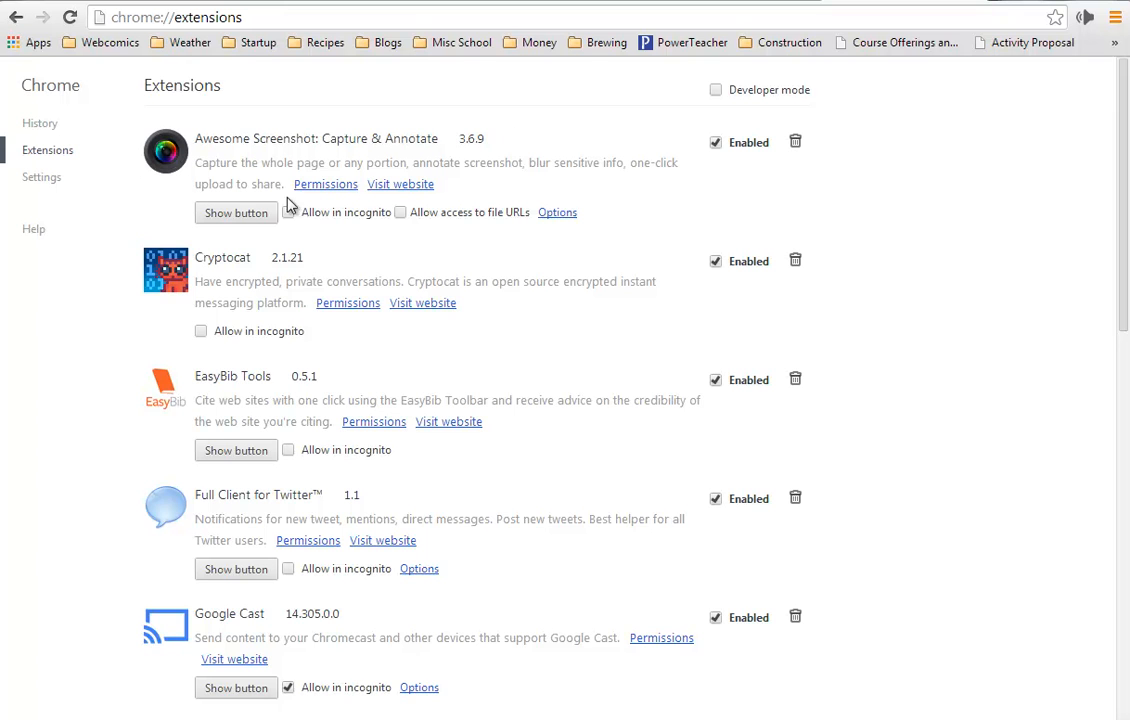
scroll(502, 389, "down", 8)
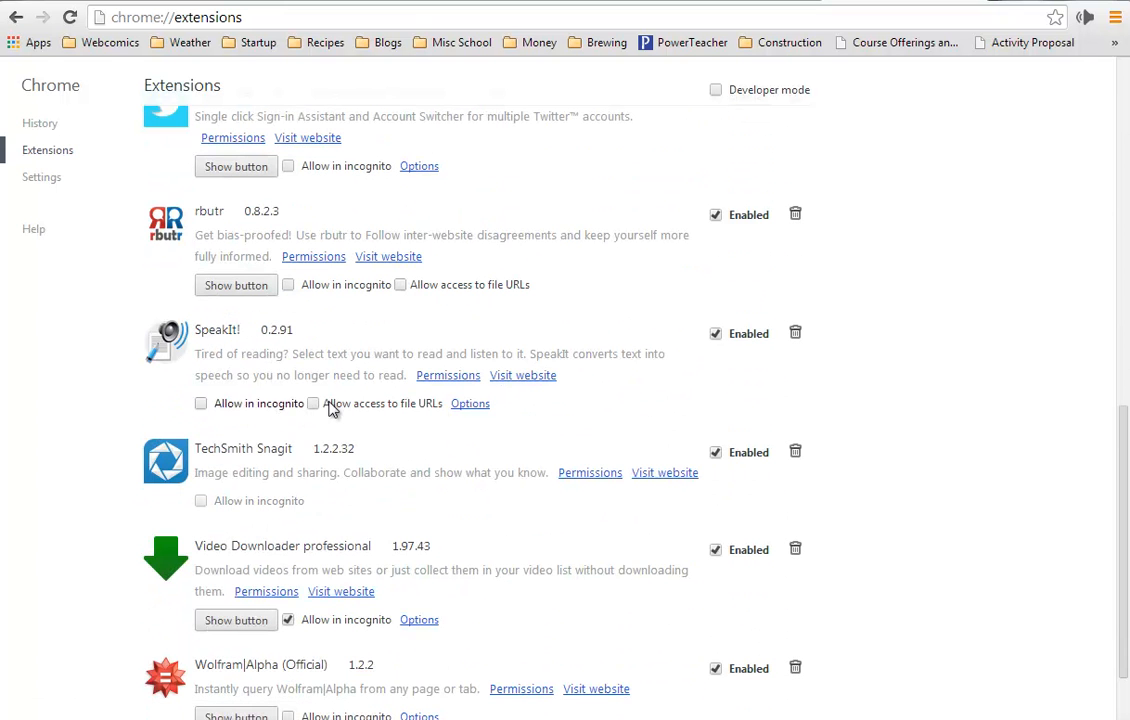
left_click(470, 404)
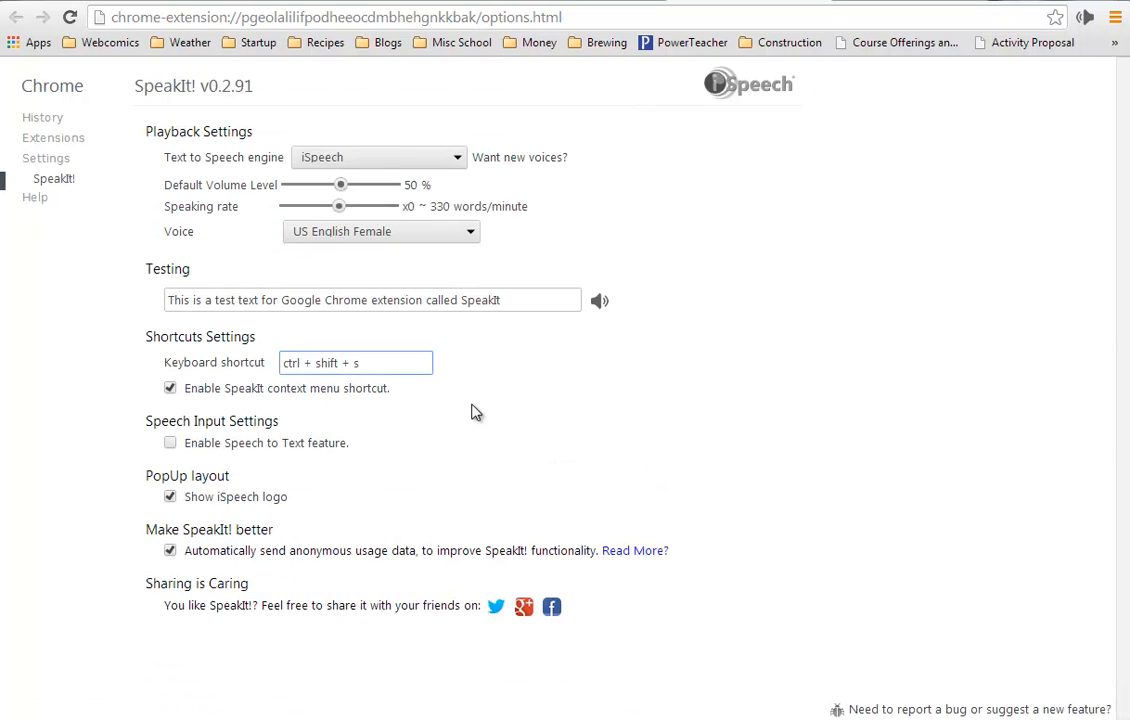